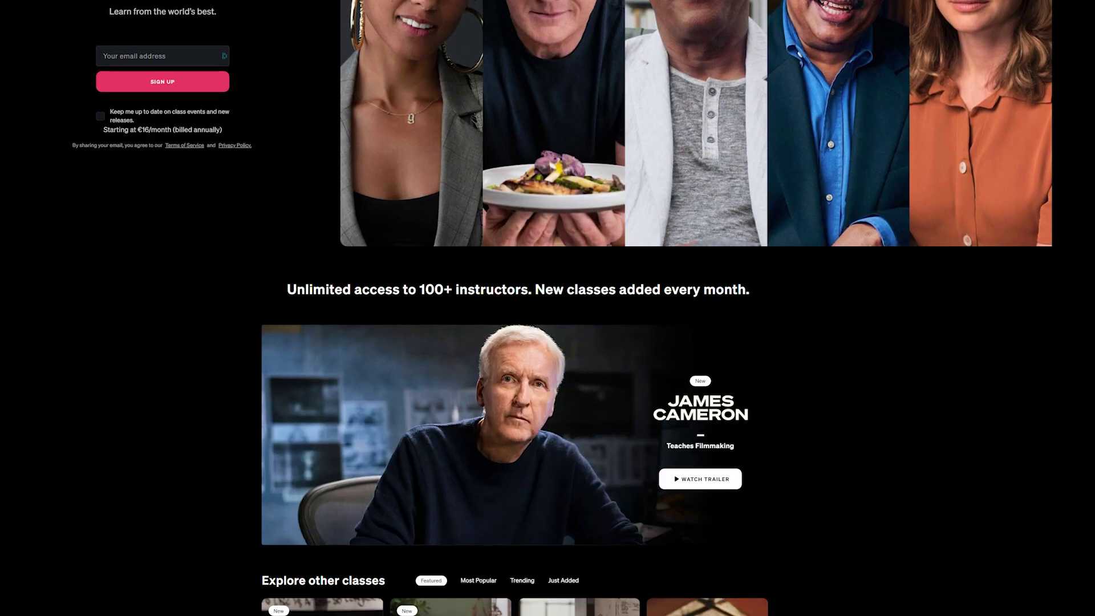
- Scroll down the Home Page step overview listing the Control and Variation pages
{"action": "scroll", "coordinate": [518, 308], "scroll_direction": "down", "scroll_amount": 10}
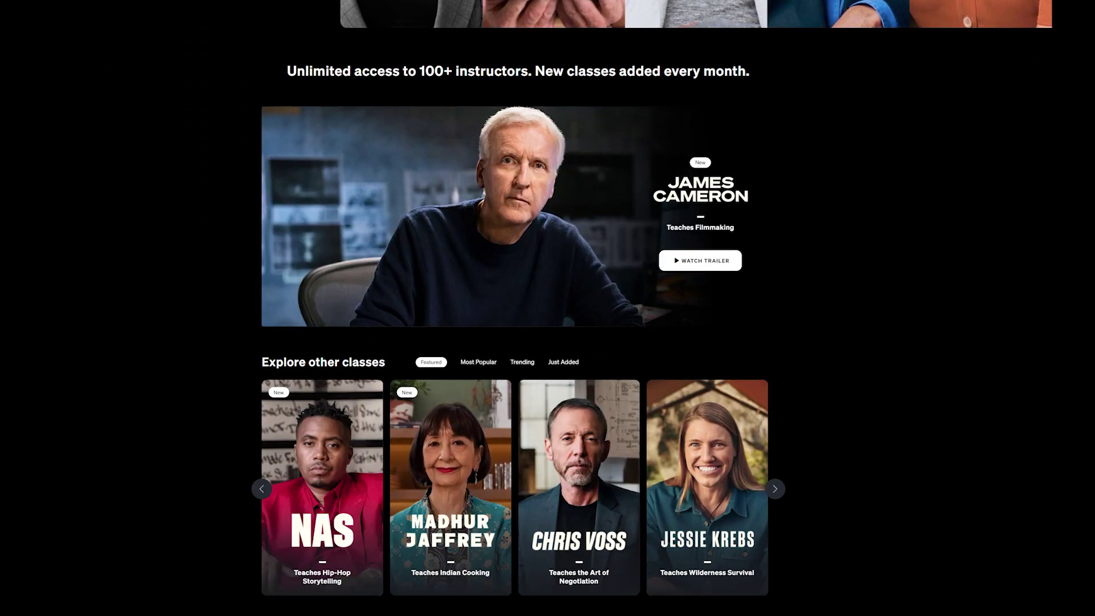
{"action": "scroll", "coordinate": [517, 308], "scroll_direction": "down", "scroll_amount": 14}
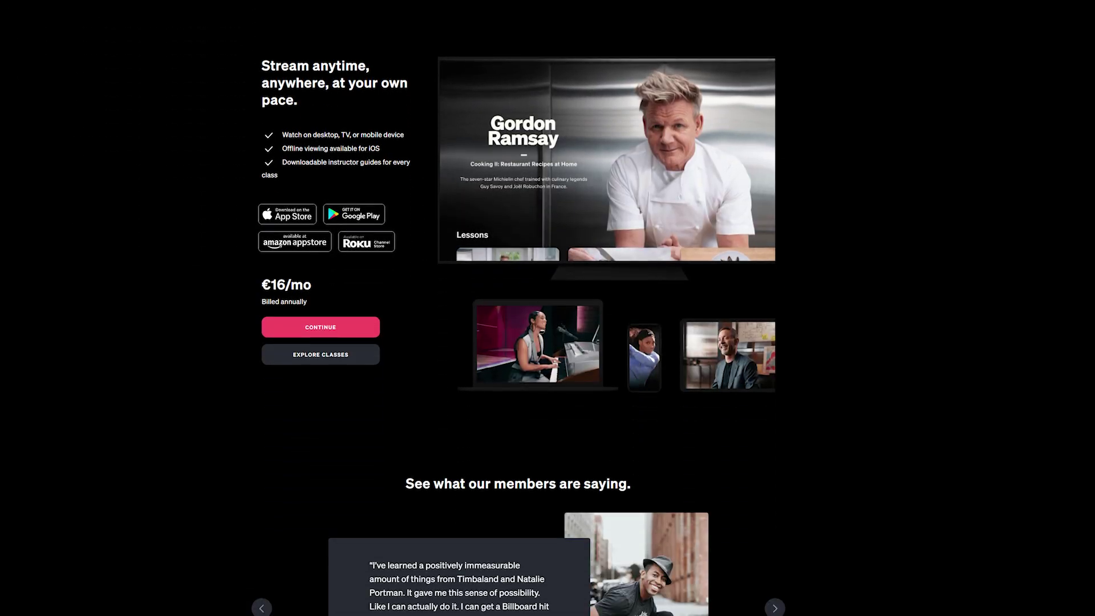
{"action": "scroll", "coordinate": [517, 308], "scroll_direction": "down", "scroll_amount": 4}
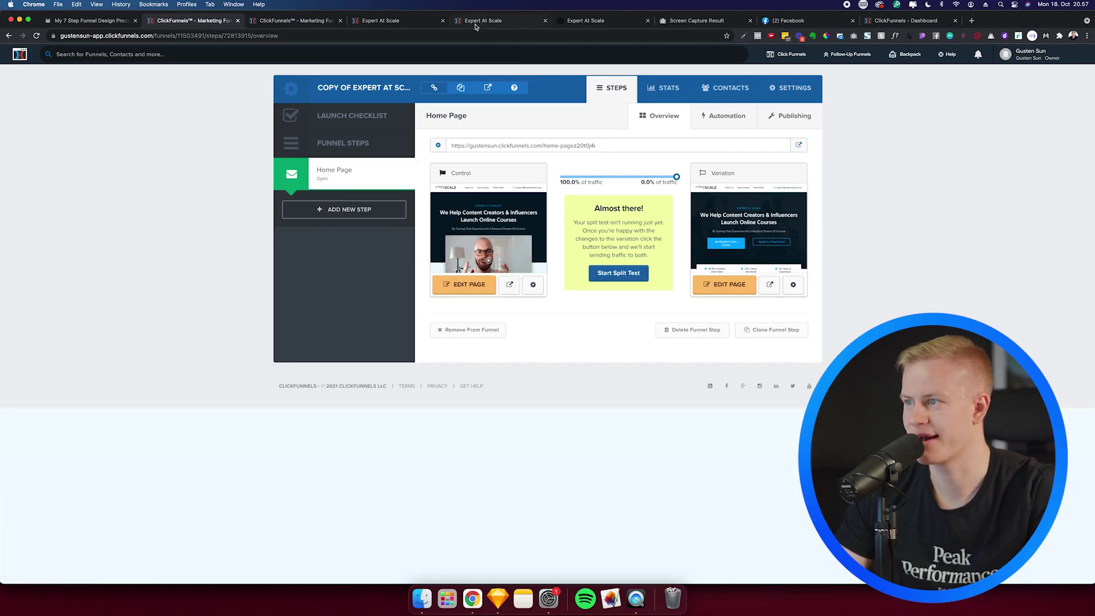
- Look through the control page preview, then bring up the live expertatscale.com/go page
{"action": "left_click", "coordinate": [475, 26]}
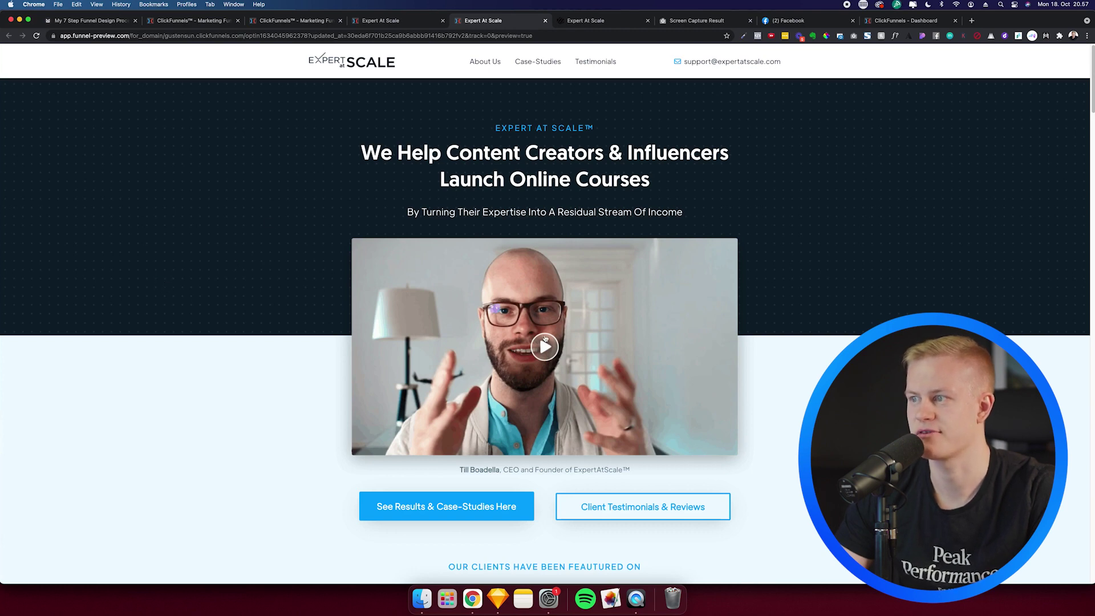
{"action": "scroll", "coordinate": [327, 343], "scroll_direction": "down", "scroll_amount": 15}
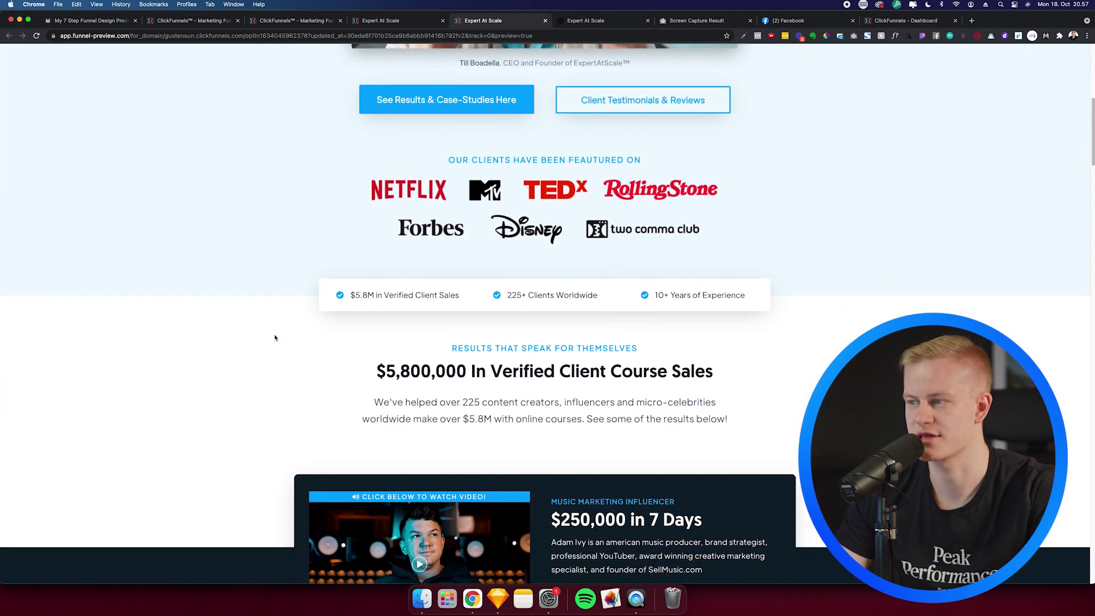
{"action": "scroll", "coordinate": [268, 333], "scroll_direction": "down", "scroll_amount": 6}
{"action": "scroll", "coordinate": [302, 302], "scroll_direction": "up", "scroll_amount": 7}
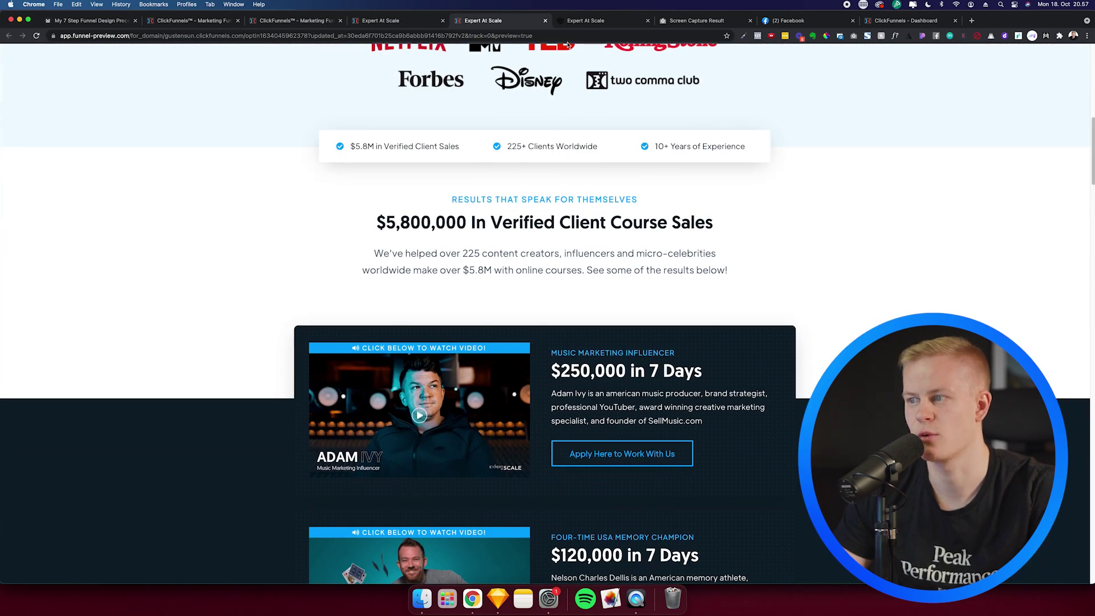
{"action": "left_click", "coordinate": [562, 21]}
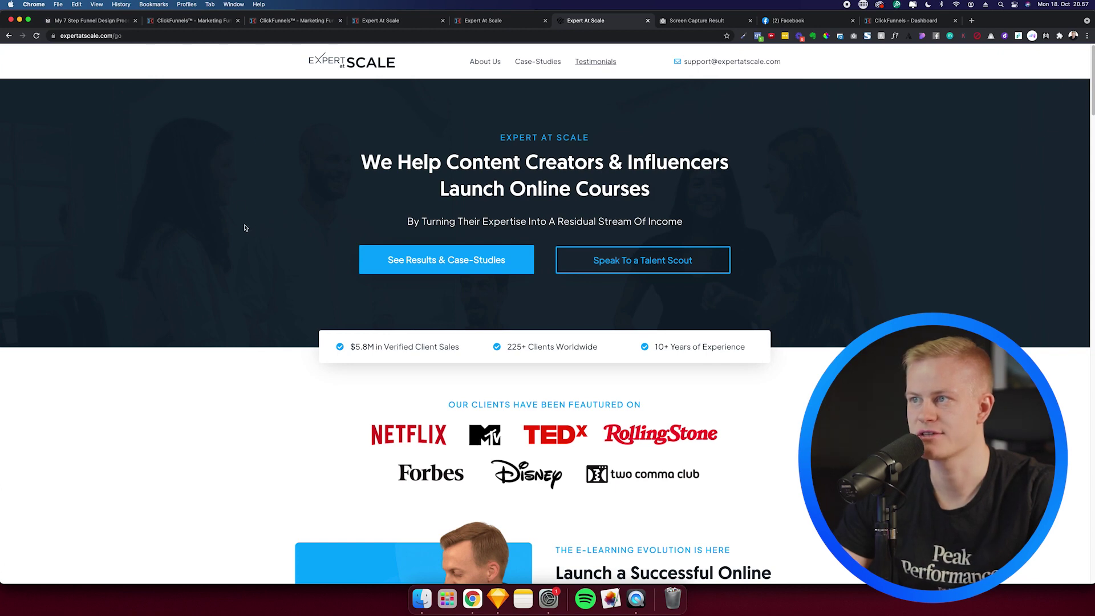
{"action": "scroll", "coordinate": [226, 220], "scroll_direction": "down", "scroll_amount": 6}
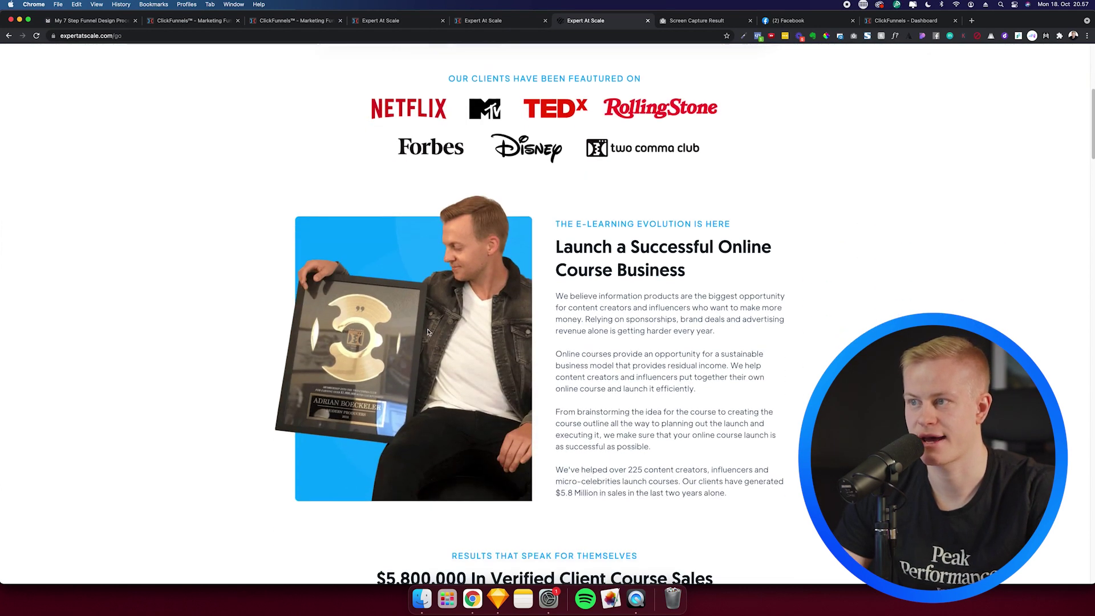
{"action": "scroll", "coordinate": [348, 339], "scroll_direction": "down", "scroll_amount": 15}
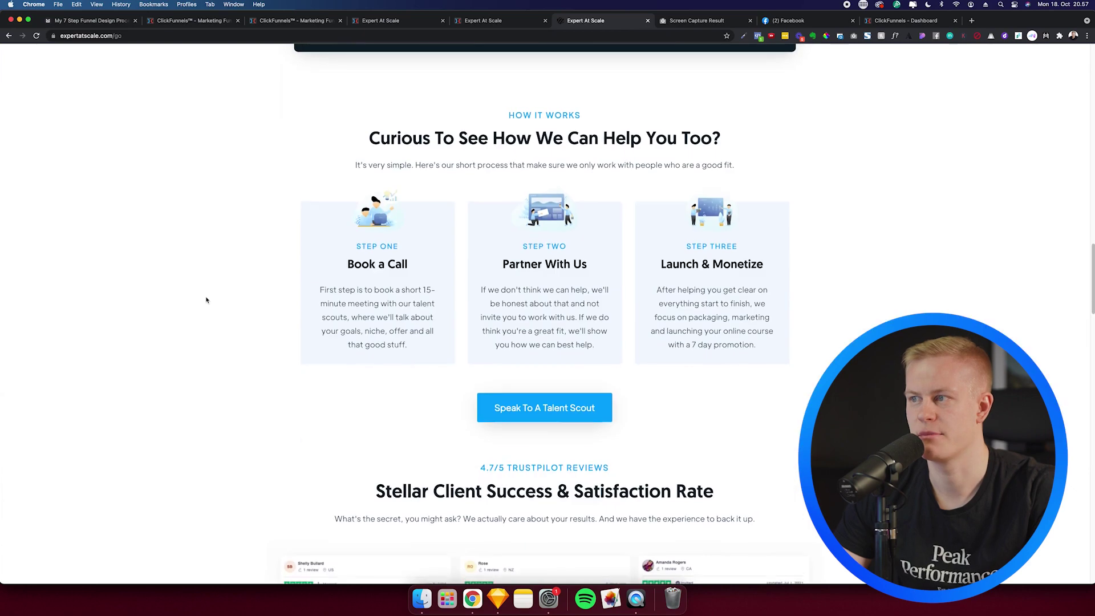
{"action": "scroll", "coordinate": [207, 300], "scroll_direction": "down", "scroll_amount": 15}
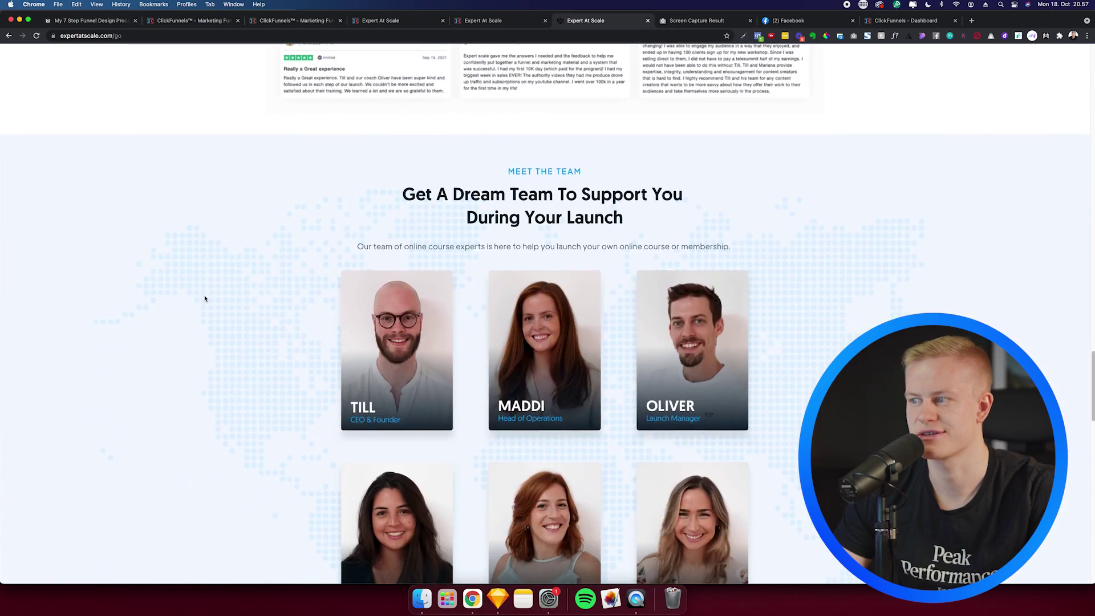
{"action": "scroll", "coordinate": [239, 296], "scroll_direction": "up", "scroll_amount": 20}
{"action": "scroll", "coordinate": [228, 302], "scroll_direction": "up", "scroll_amount": 15}
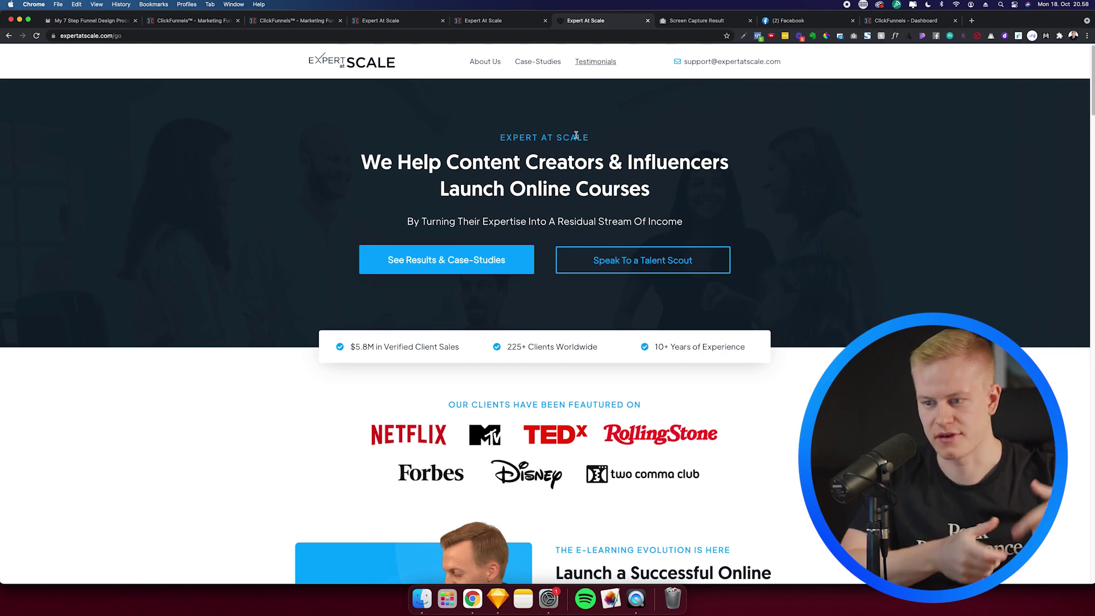
- Inspect the GoFullPage capture of the live /go page, zooming in and back out
{"action": "left_click", "coordinate": [686, 21]}
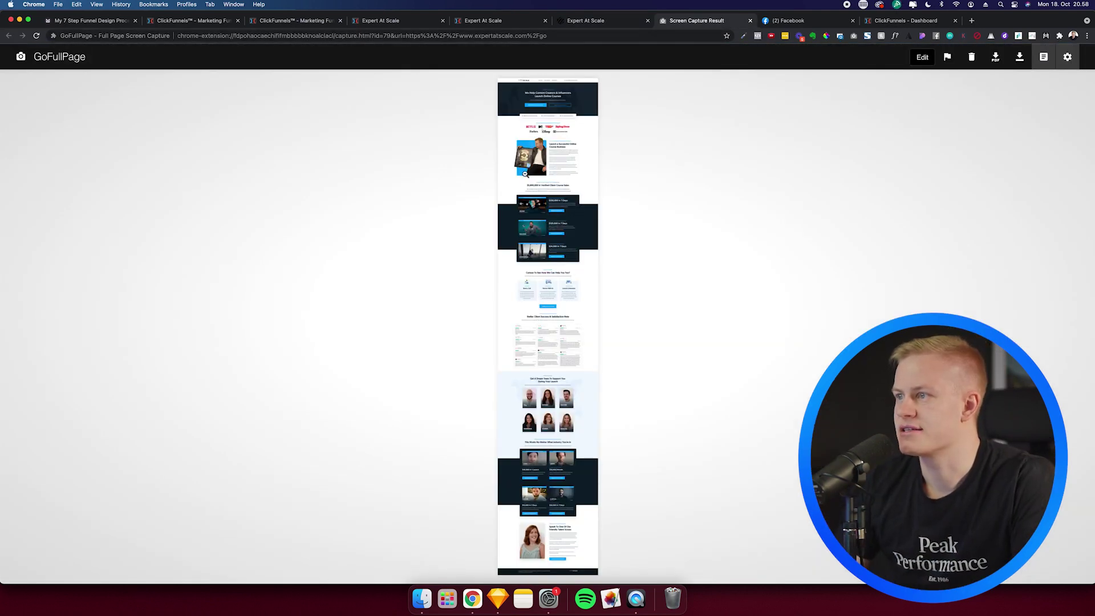
{"action": "left_click", "coordinate": [483, 261]}
{"action": "scroll", "coordinate": [504, 313], "scroll_direction": "down", "scroll_amount": 15}
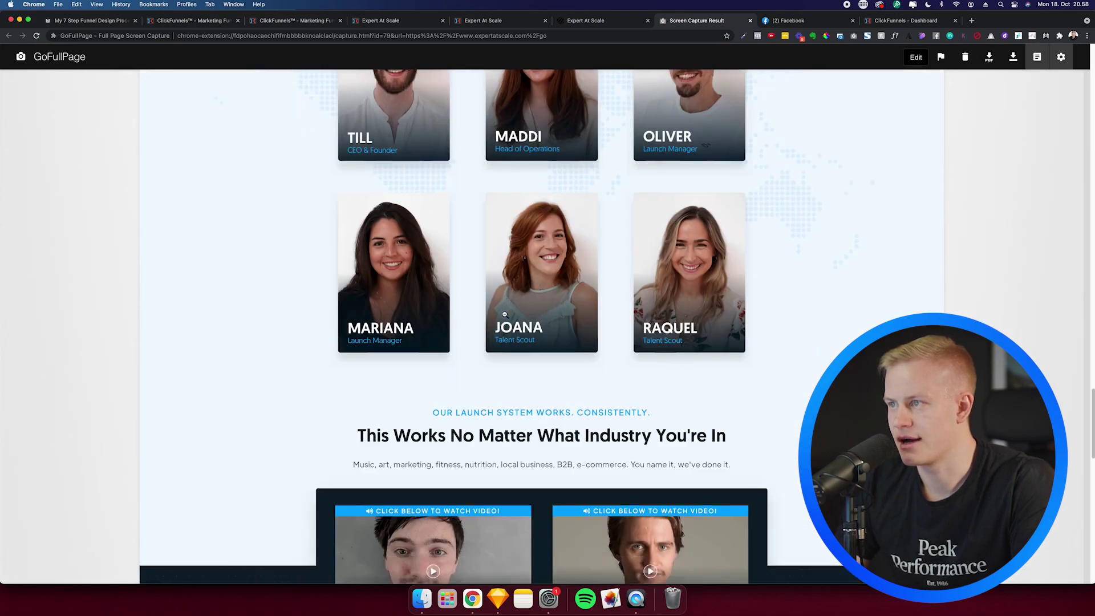
{"action": "scroll", "coordinate": [504, 314], "scroll_direction": "down", "scroll_amount": 8}
{"action": "left_click", "coordinate": [504, 313]}
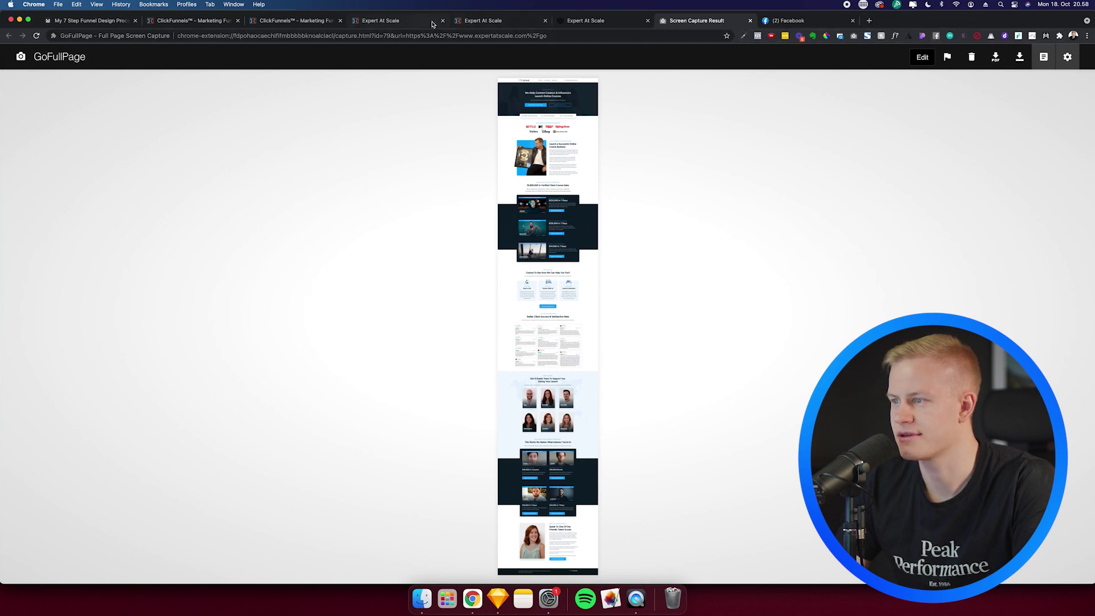
- Scroll through the redesigned preview, then through the original funnel page preview
{"action": "left_click", "coordinate": [407, 21]}
{"action": "scroll", "coordinate": [238, 164], "scroll_direction": "down", "scroll_amount": 1}
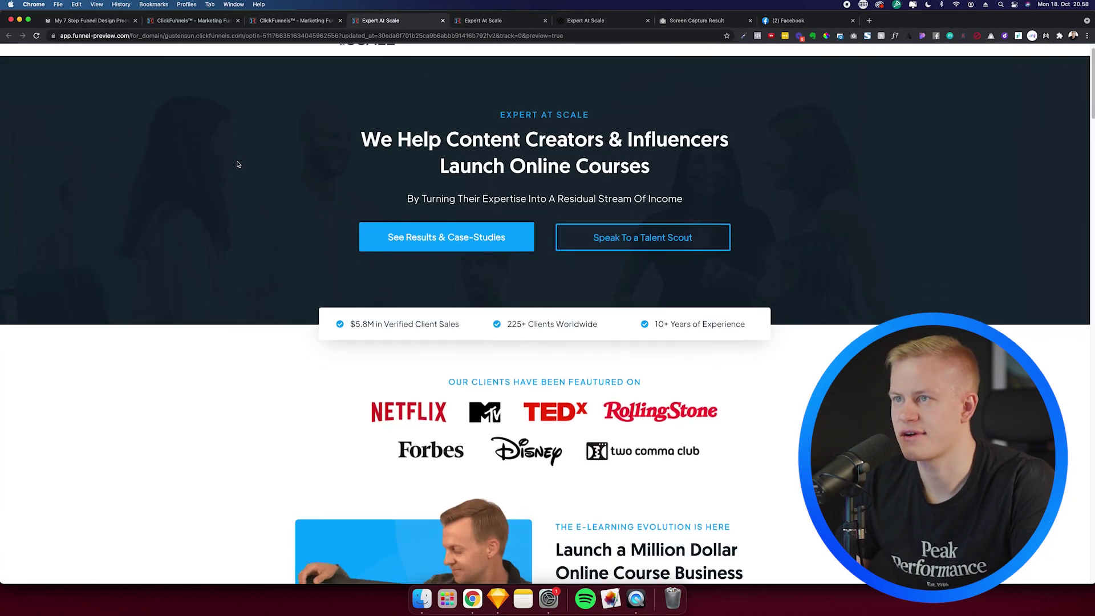
{"action": "left_click", "coordinate": [517, 18]}
{"action": "scroll", "coordinate": [275, 215], "scroll_direction": "up", "scroll_amount": 10}
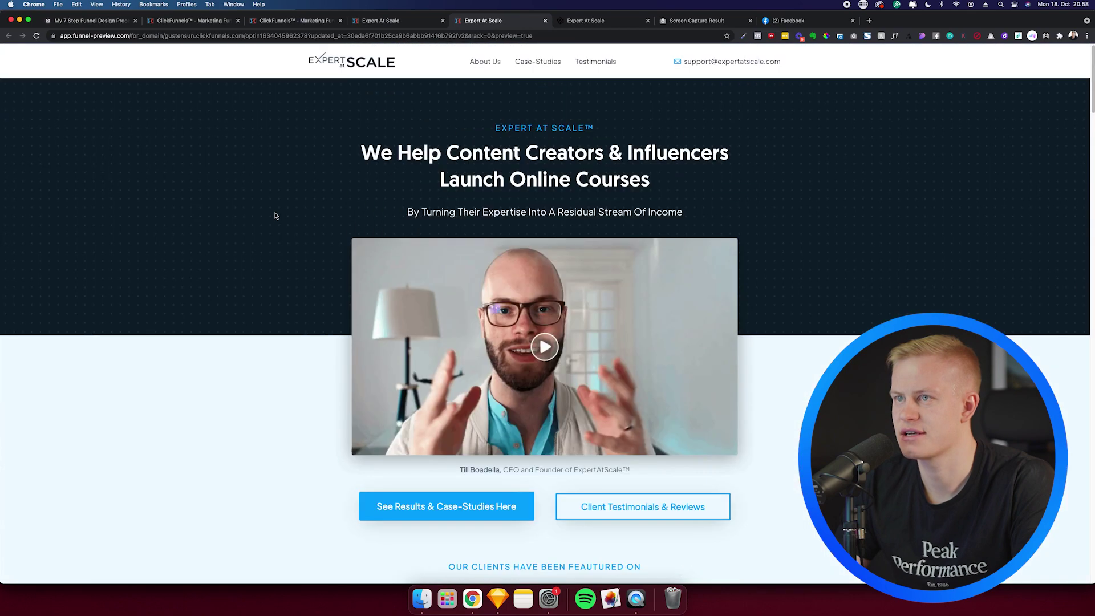
{"action": "scroll", "coordinate": [274, 216], "scroll_direction": "down", "scroll_amount": 6}
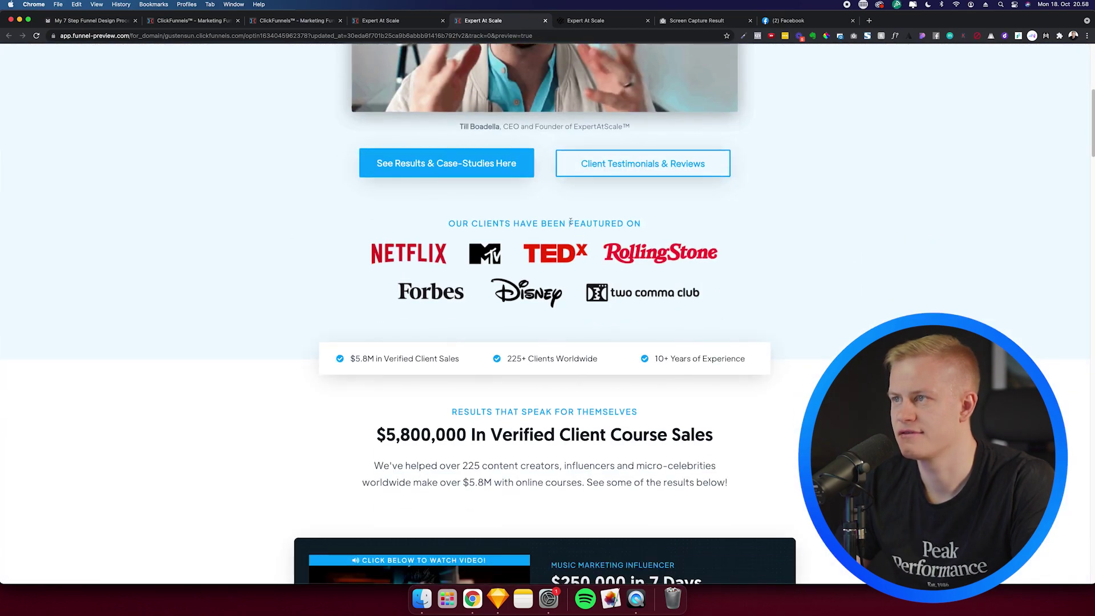
{"action": "scroll", "coordinate": [570, 222], "scroll_direction": "up", "scroll_amount": 2}
{"action": "scroll", "coordinate": [553, 219], "scroll_direction": "down", "scroll_amount": 15}
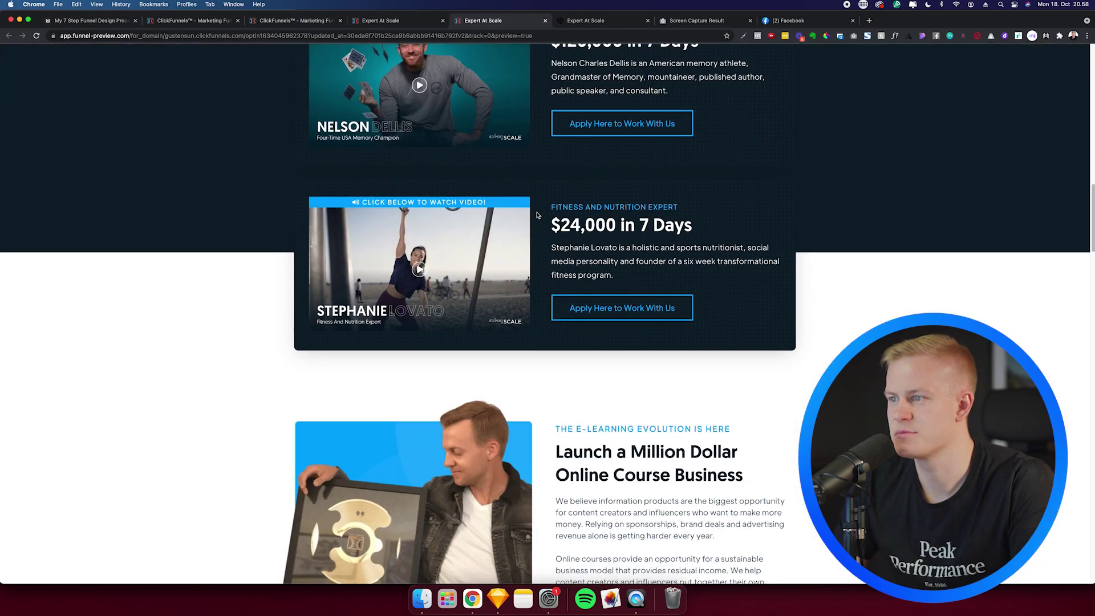
{"action": "scroll", "coordinate": [533, 211], "scroll_direction": "down", "scroll_amount": 5}
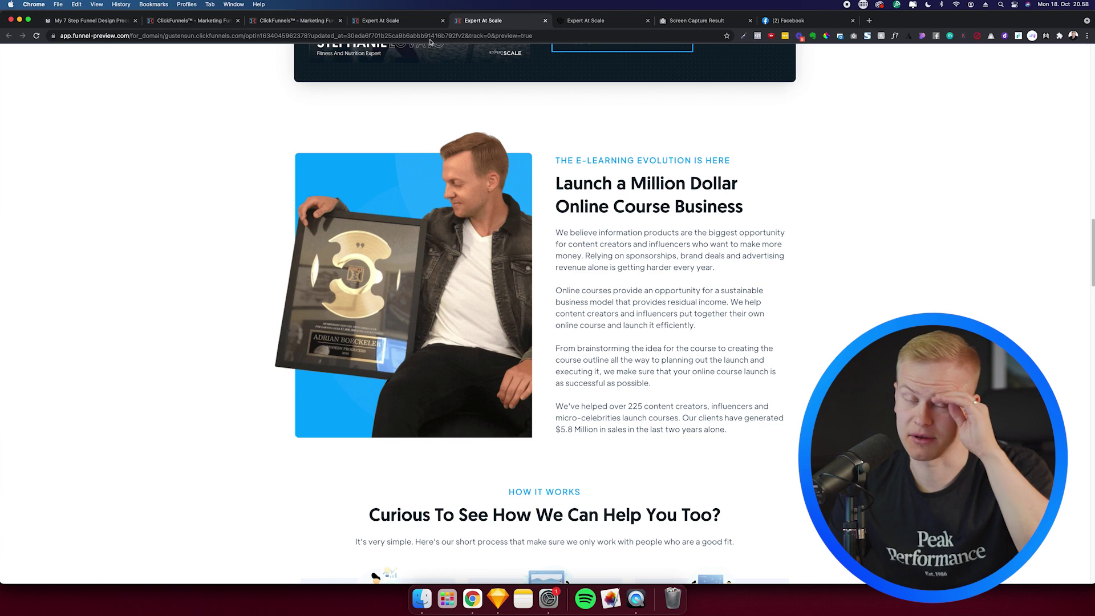
- Review the redesigned preview again, then bring Sketch forward with FE Clients.sketch
{"action": "key", "text": "ctrl+shift+Tab"}
{"action": "scroll", "coordinate": [246, 232], "scroll_direction": "down", "scroll_amount": 2}
{"action": "scroll", "coordinate": [559, 166], "scroll_direction": "up", "scroll_amount": 3}
{"action": "scroll", "coordinate": [224, 215], "scroll_direction": "down", "scroll_amount": 5}
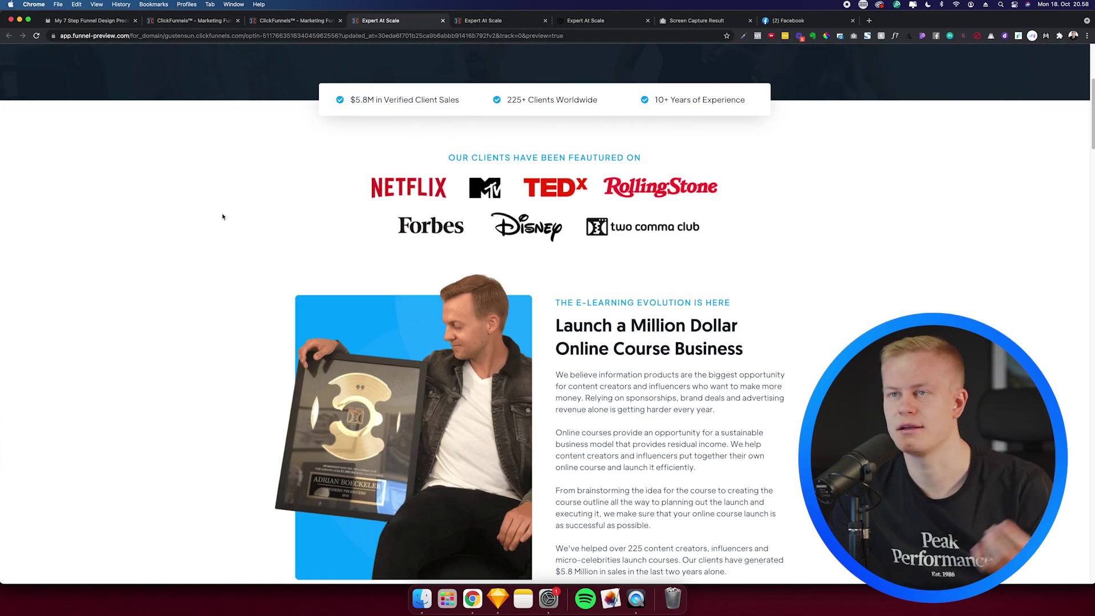
{"action": "scroll", "coordinate": [486, 370], "scroll_direction": "down", "scroll_amount": 15}
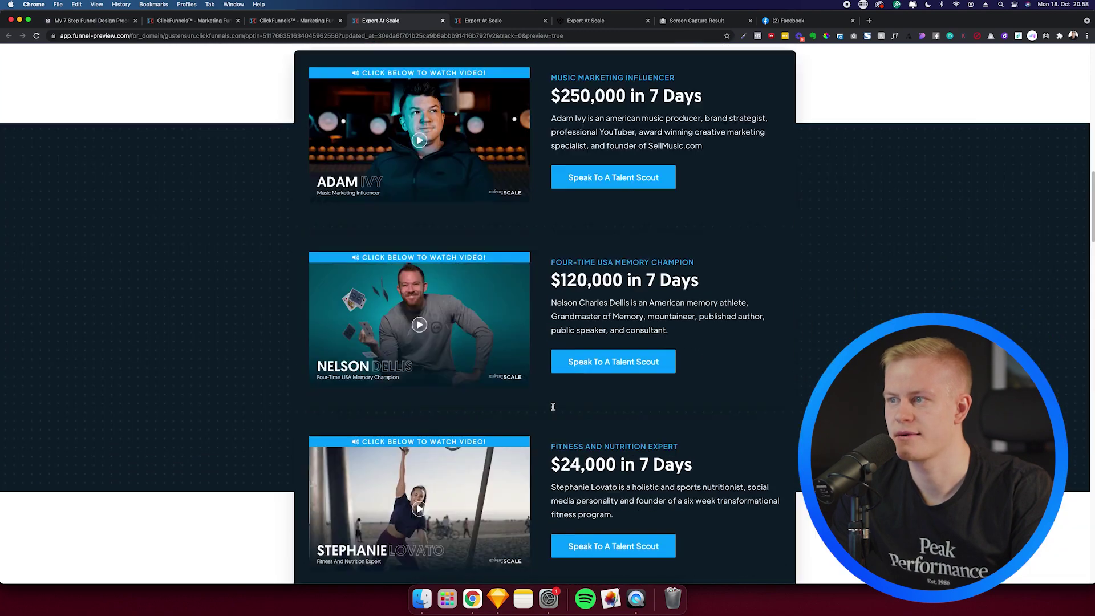
{"action": "scroll", "coordinate": [376, 420], "scroll_direction": "up", "scroll_amount": 20}
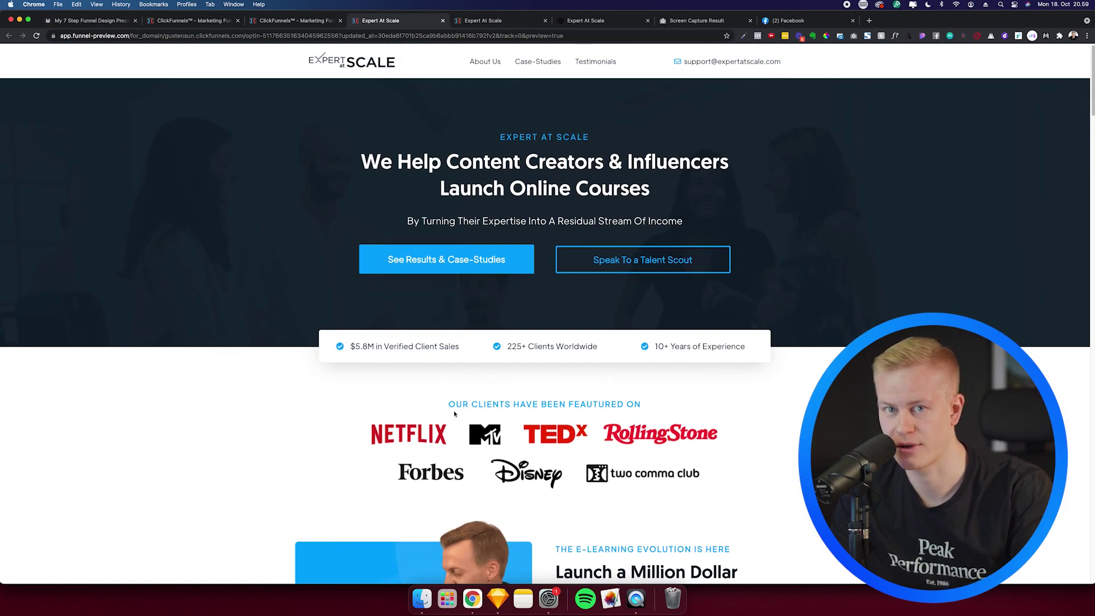
{"action": "left_click", "coordinate": [498, 598]}
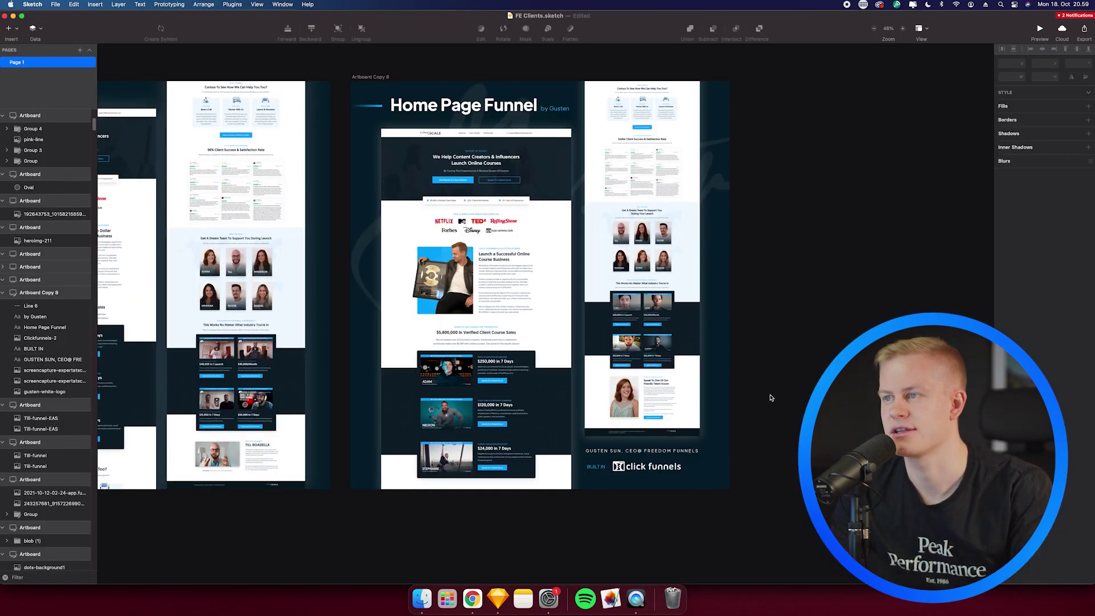
{"action": "scroll", "coordinate": [160, 409], "scroll_direction": "up", "scroll_amount": 3}
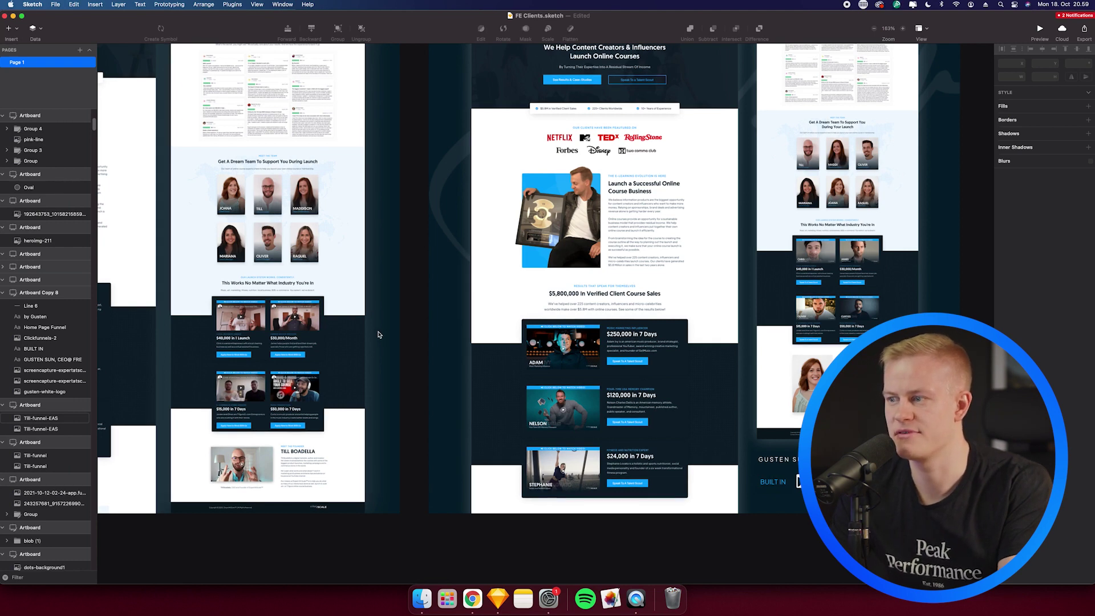
{"action": "scroll", "coordinate": [377, 334], "scroll_direction": "up", "scroll_amount": 5}
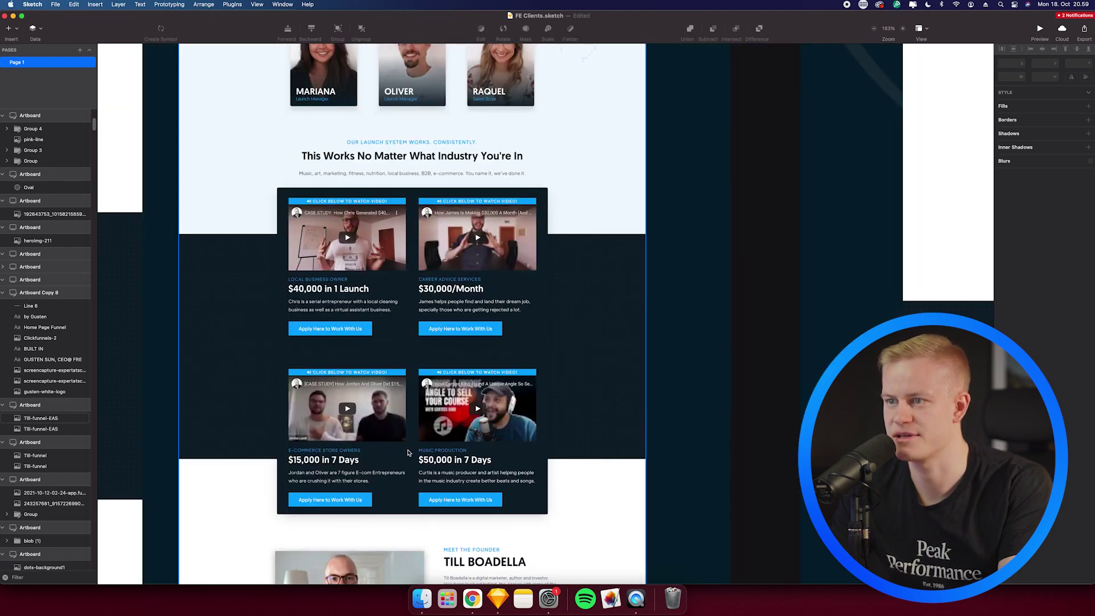
{"action": "left_click", "coordinate": [408, 453]}
{"action": "scroll", "coordinate": [259, 410], "scroll_direction": "up", "scroll_amount": 3}
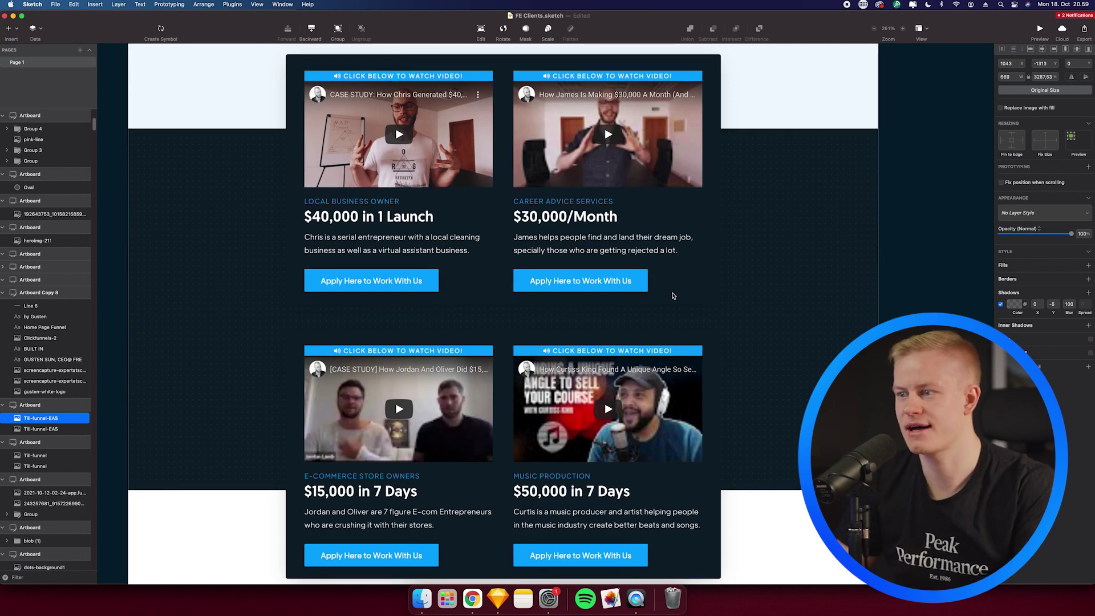
{"action": "scroll", "coordinate": [738, 220], "scroll_direction": "down", "scroll_amount": 3}
{"action": "scroll", "coordinate": [763, 228], "scroll_direction": "down", "scroll_amount": 3}
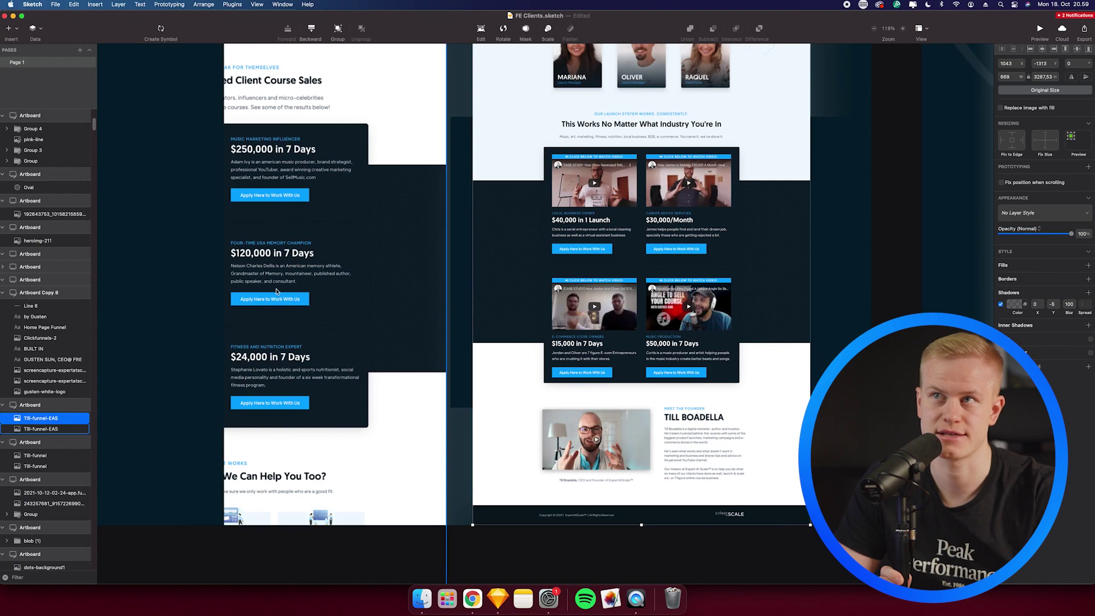
{"action": "scroll", "coordinate": [328, 299], "scroll_direction": "up", "scroll_amount": 3}
{"action": "scroll", "coordinate": [335, 279], "scroll_direction": "down", "scroll_amount": 3}
{"action": "scroll", "coordinate": [335, 279], "scroll_direction": "up", "scroll_amount": 2}
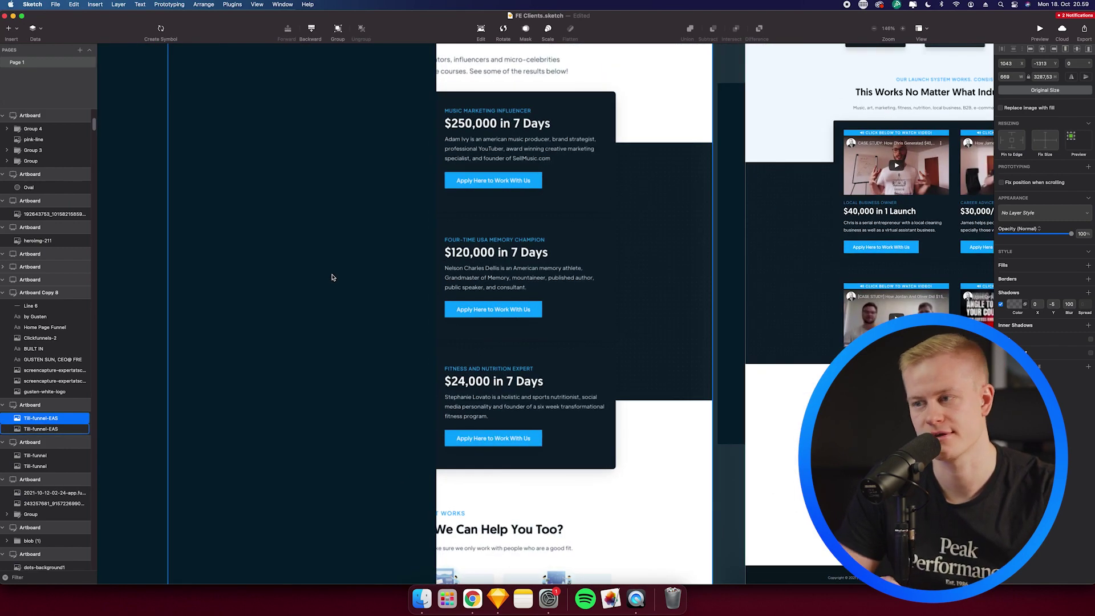
{"action": "left_click", "coordinate": [578, 268]}
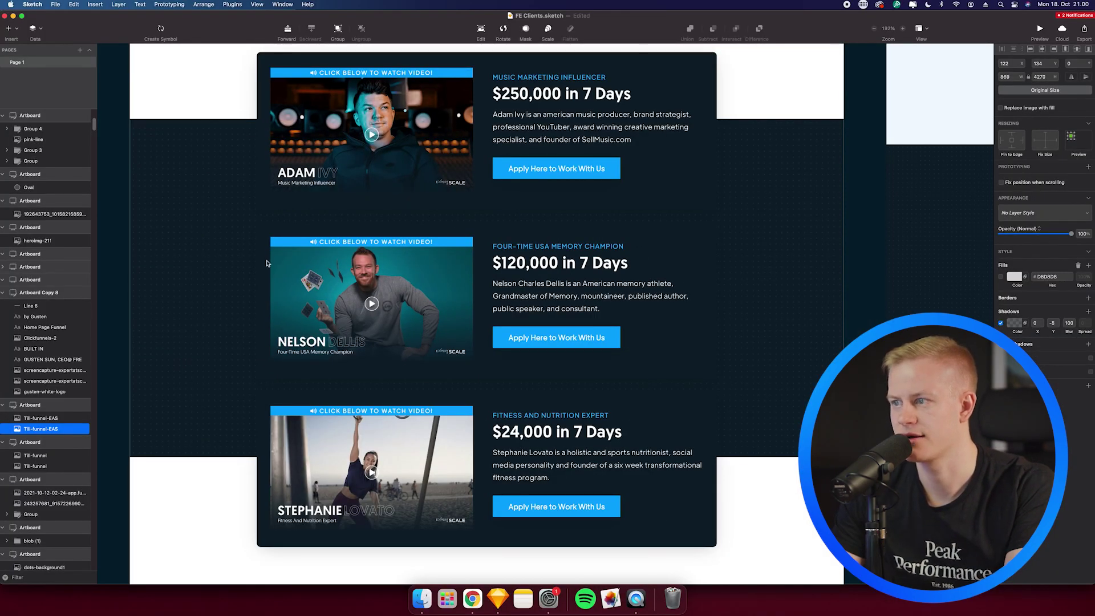
- Zoom out across the FE Clients.sketch artboards and select Artboard Copy 8
{"action": "scroll", "coordinate": [266, 263], "scroll_direction": "down", "scroll_amount": 15}
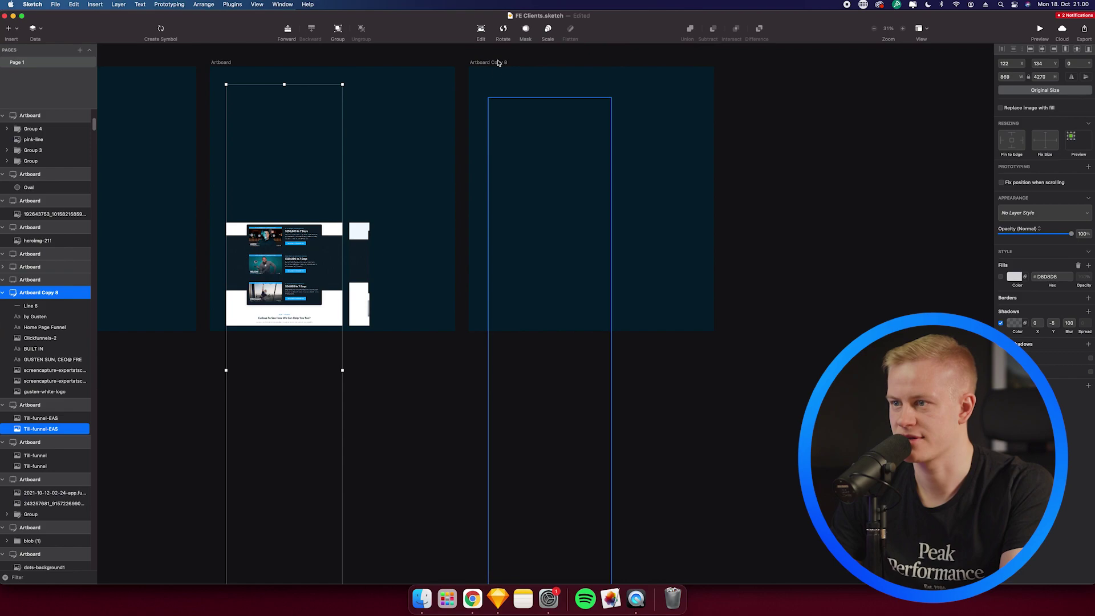
{"action": "left_click", "coordinate": [695, 90]}
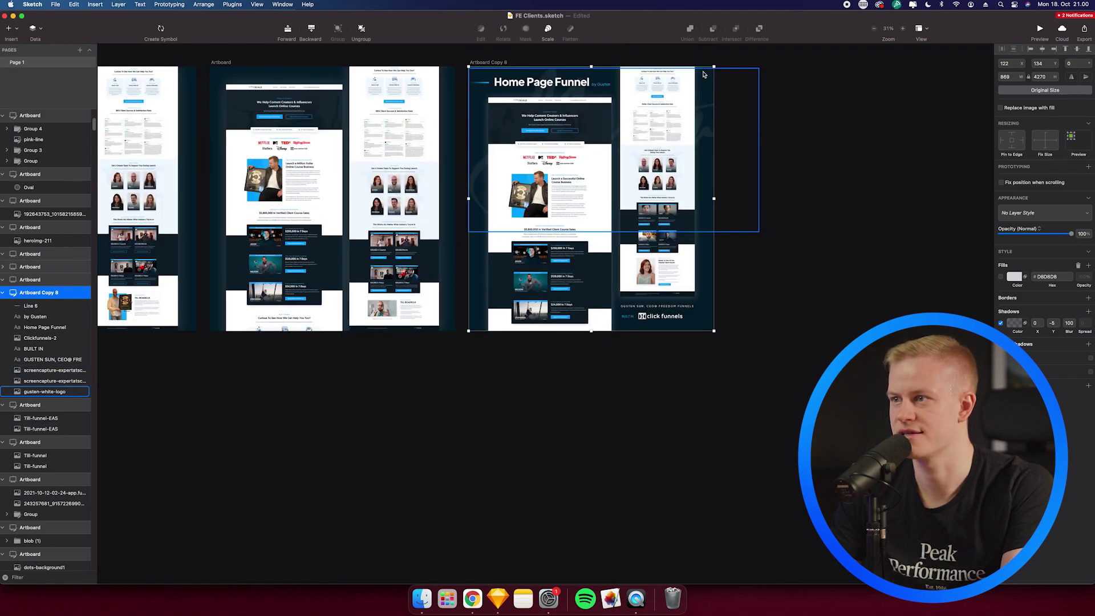
{"action": "scroll", "coordinate": [705, 74], "scroll_direction": "up", "scroll_amount": 2}
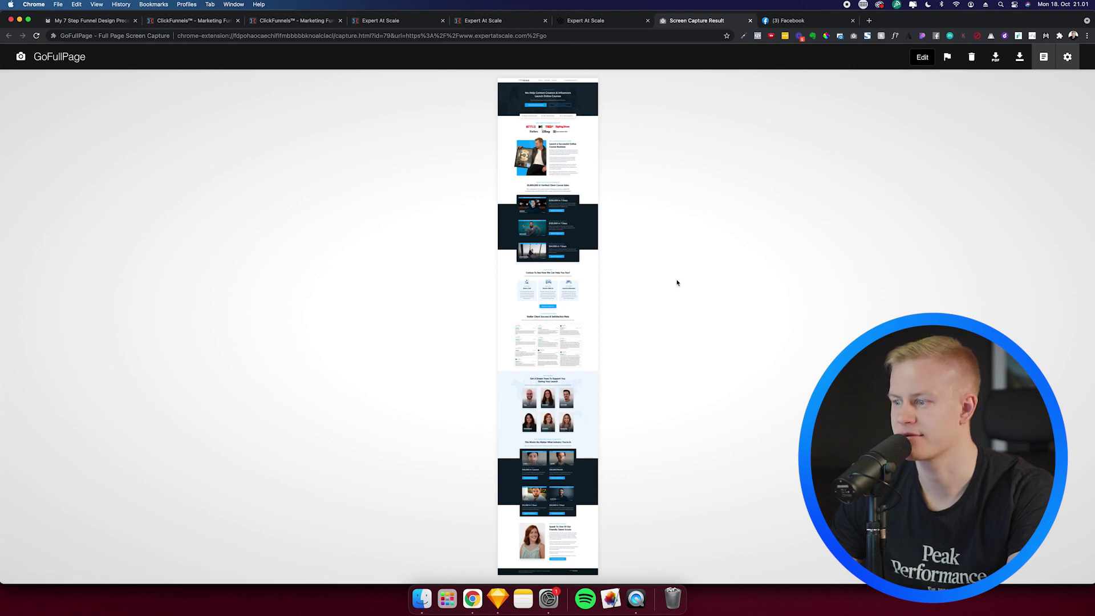
- Pass through the funnel step overview and open the redesigned home page preview
{"action": "left_click", "coordinate": [391, 22]}
{"action": "left_click", "coordinate": [306, 21]}
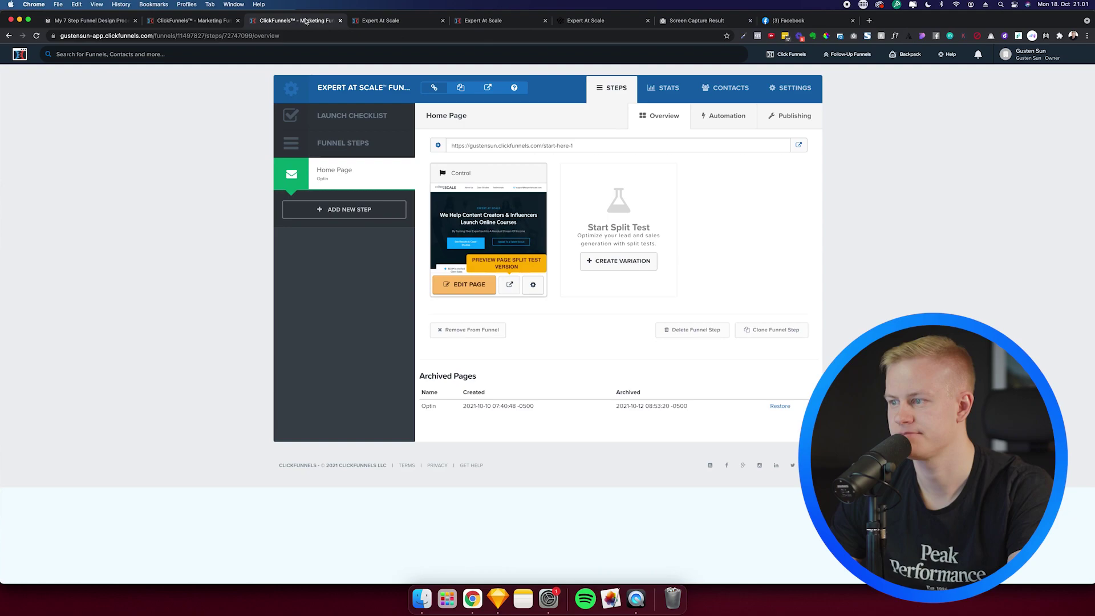
{"action": "left_click", "coordinate": [367, 22]}
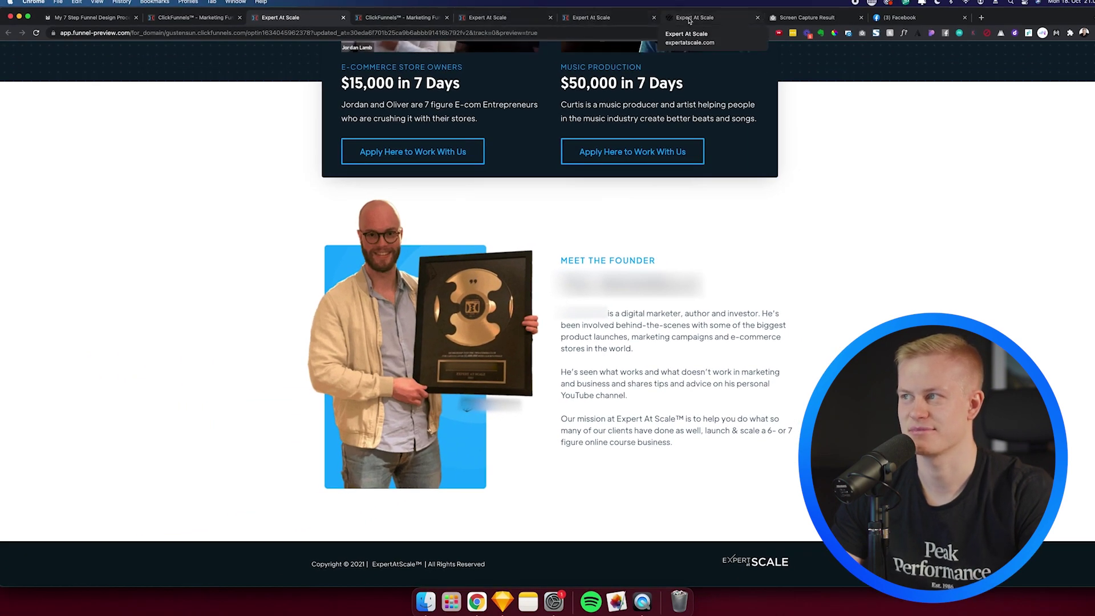
- Scroll down the live expertatscale.com/go page for comparison
{"action": "left_click", "coordinate": [689, 21]}
{"action": "scroll", "coordinate": [247, 280], "scroll_direction": "down", "scroll_amount": 20}
{"action": "scroll", "coordinate": [247, 280], "scroll_direction": "down", "scroll_amount": 15}
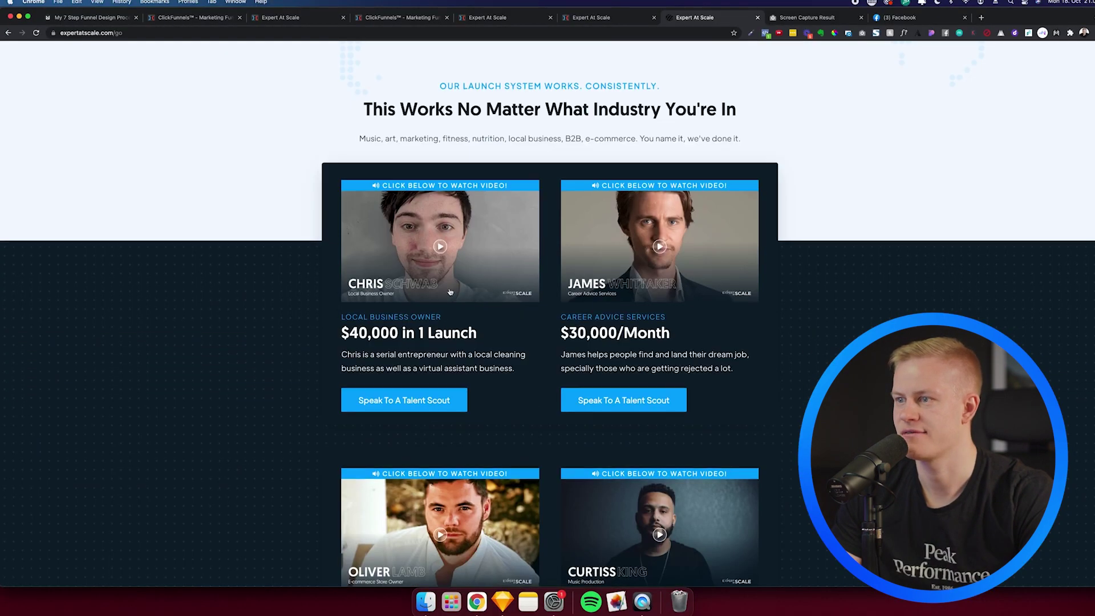
{"action": "scroll", "coordinate": [445, 336], "scroll_direction": "down", "scroll_amount": 5}
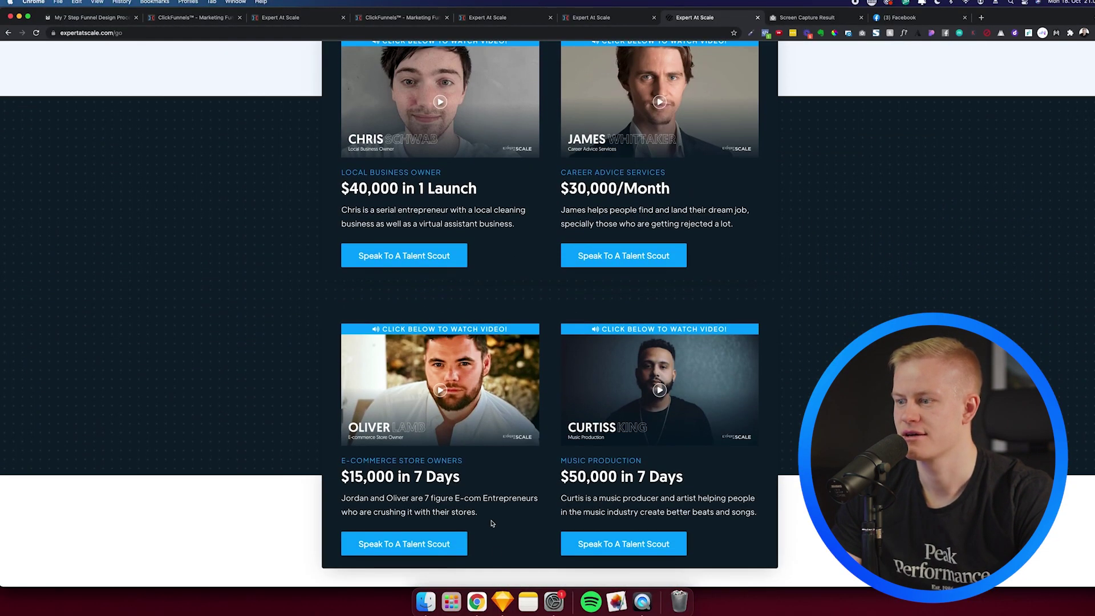
- Compare the Sketch mockup with the live site, then open My 7 Step Funnel Design Process
{"action": "left_click", "coordinate": [503, 602]}
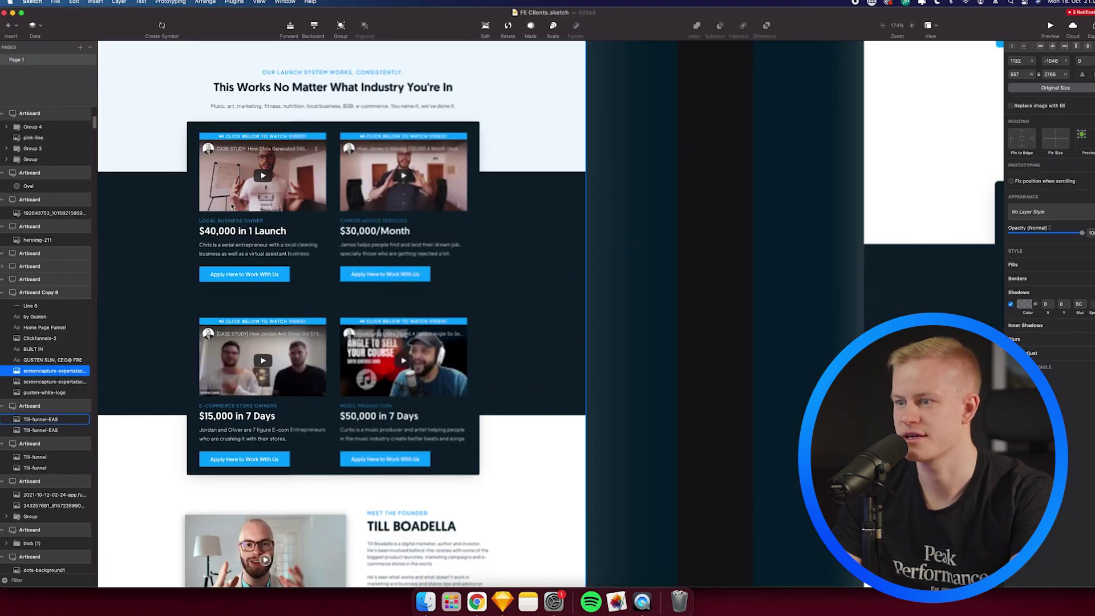
{"action": "left_click", "coordinate": [476, 603]}
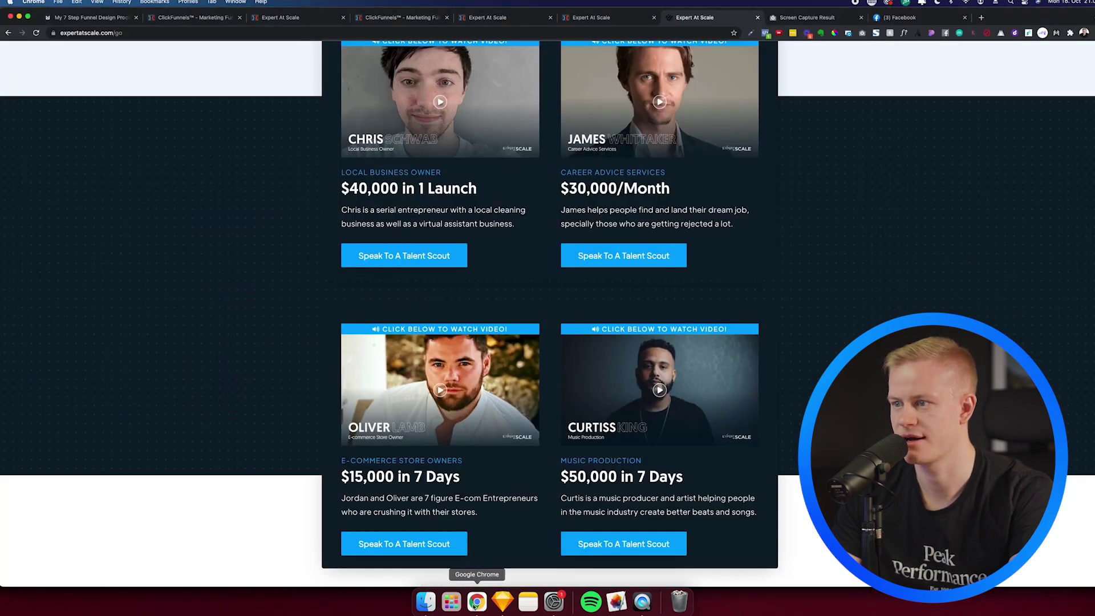
{"action": "left_click", "coordinate": [502, 602]}
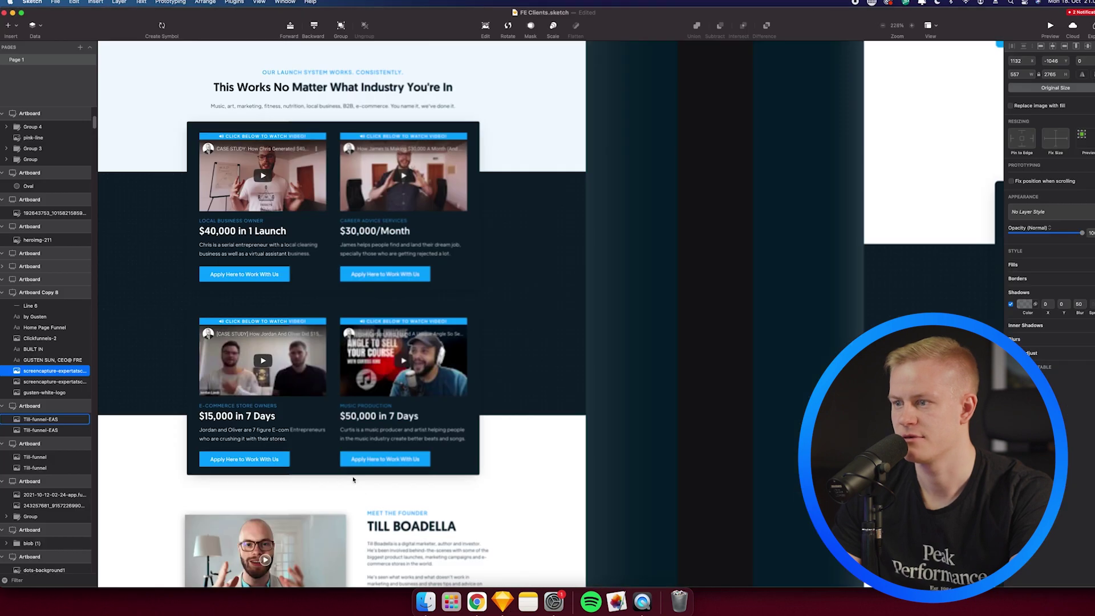
{"action": "left_click", "coordinate": [481, 606]}
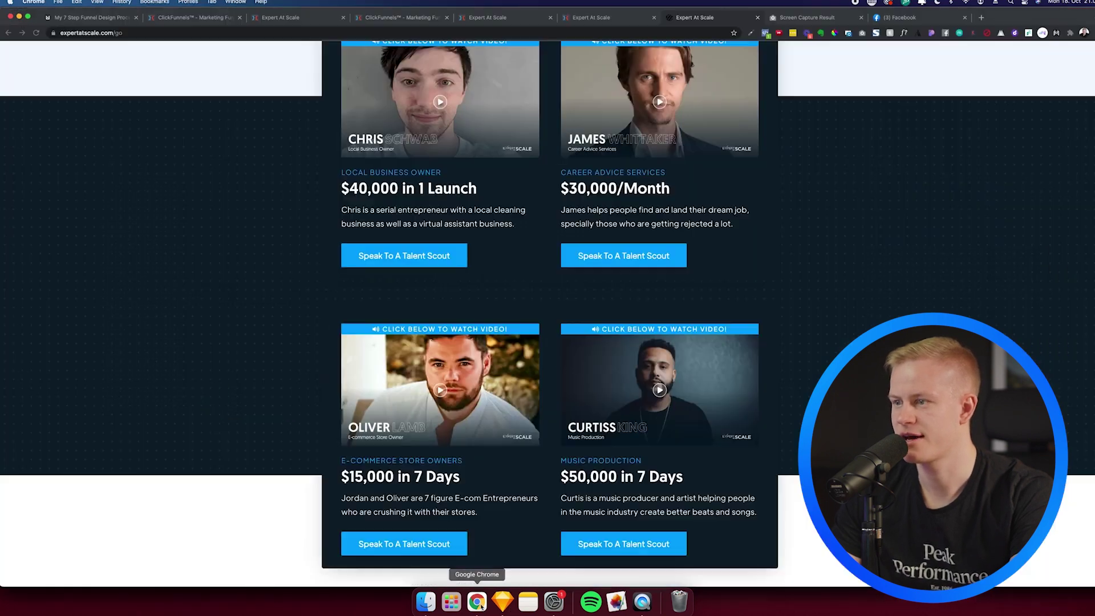
{"action": "scroll", "coordinate": [471, 366], "scroll_direction": "up", "scroll_amount": 4}
{"action": "scroll", "coordinate": [522, 319], "scroll_direction": "up", "scroll_amount": 1}
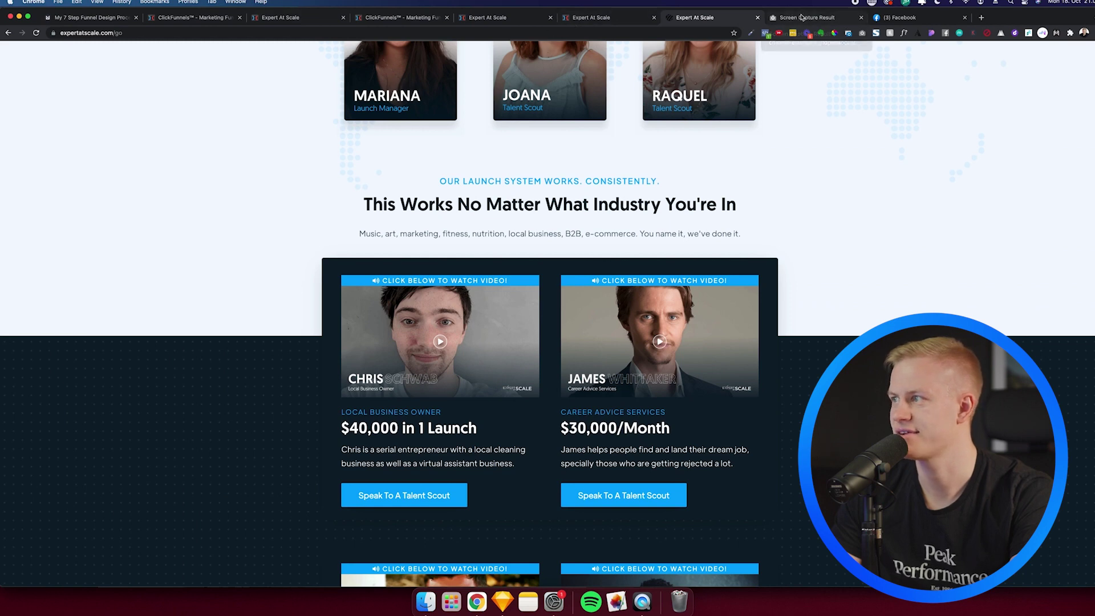
{"action": "left_click", "coordinate": [85, 17]}
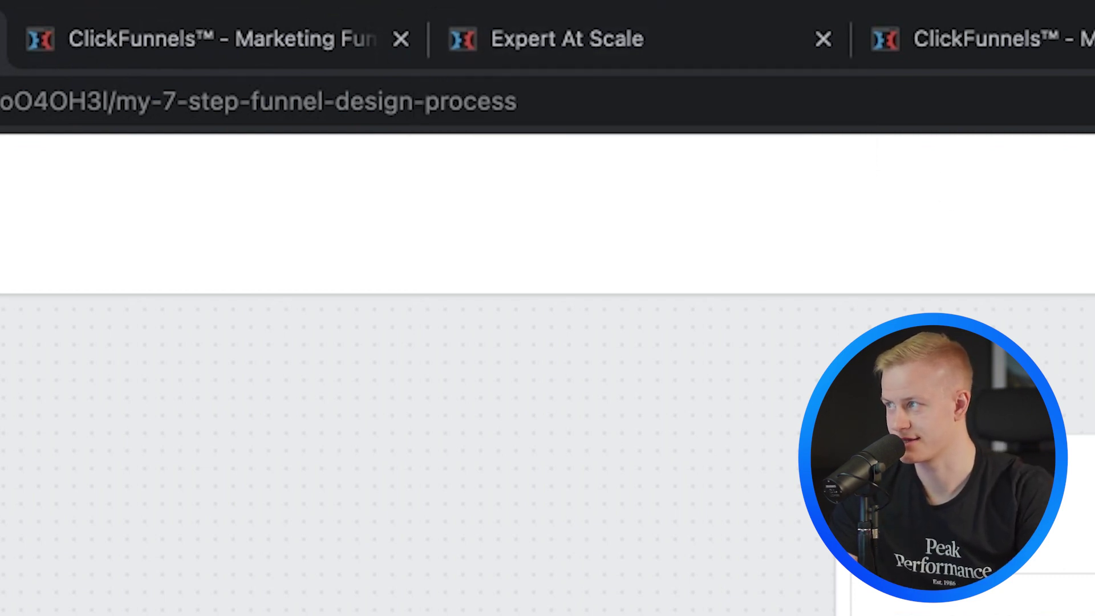
- Highlight the results, design-theme and Category Kings lines in the funnel-marathon Facebook post
{"action": "key", "text": "super+9"}
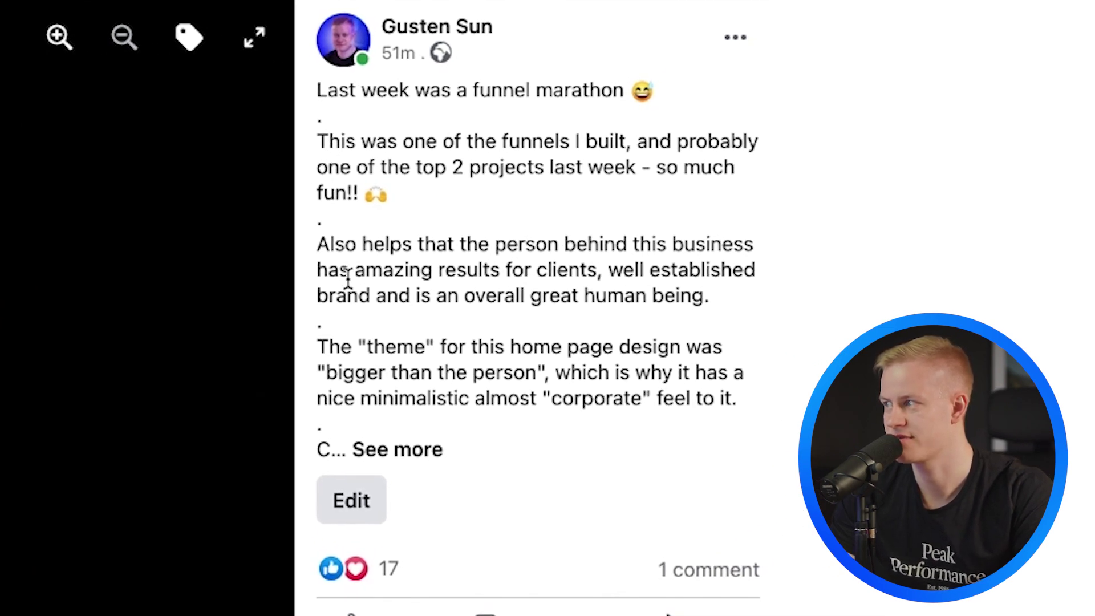
{"action": "left_click_drag", "start_coordinate": [349, 251], "coordinate": [738, 296]}
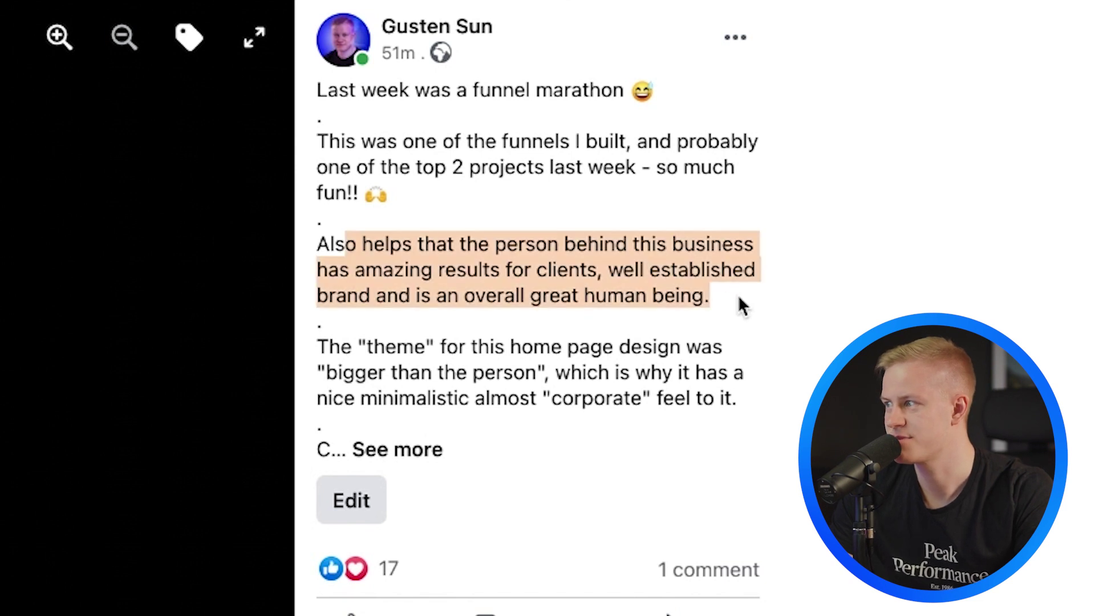
{"action": "left_click", "coordinate": [439, 450]}
{"action": "left_click_drag", "start_coordinate": [322, 348], "coordinate": [728, 391]}
{"action": "left_click_drag", "start_coordinate": [318, 448], "coordinate": [538, 491]}
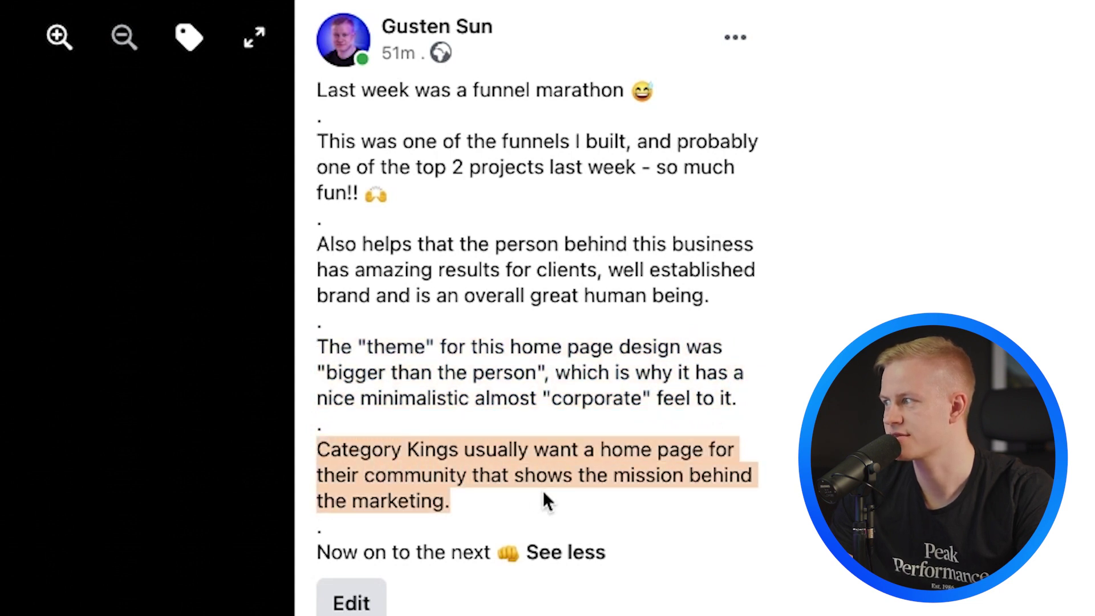